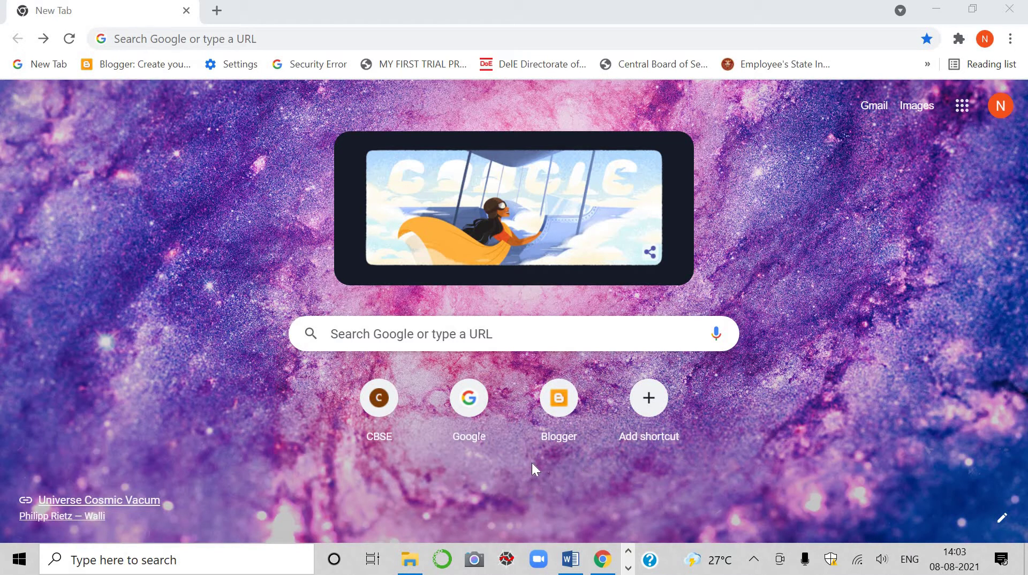
Step: Search the web for "Download free libreoffice for windows 10" and open the LibreOffice download page
left_click(338, 335)
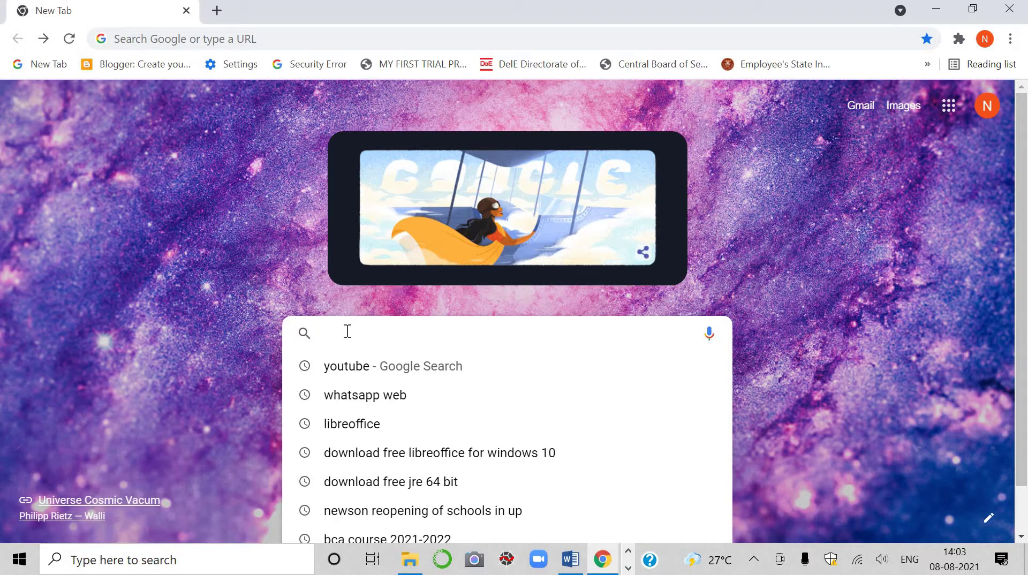
type("Do")
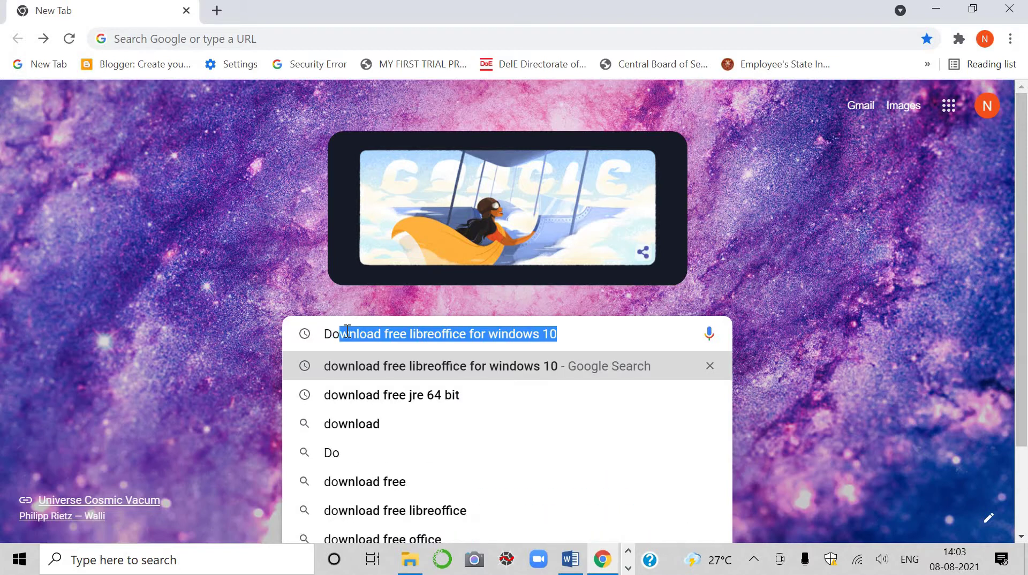
type("wnload")
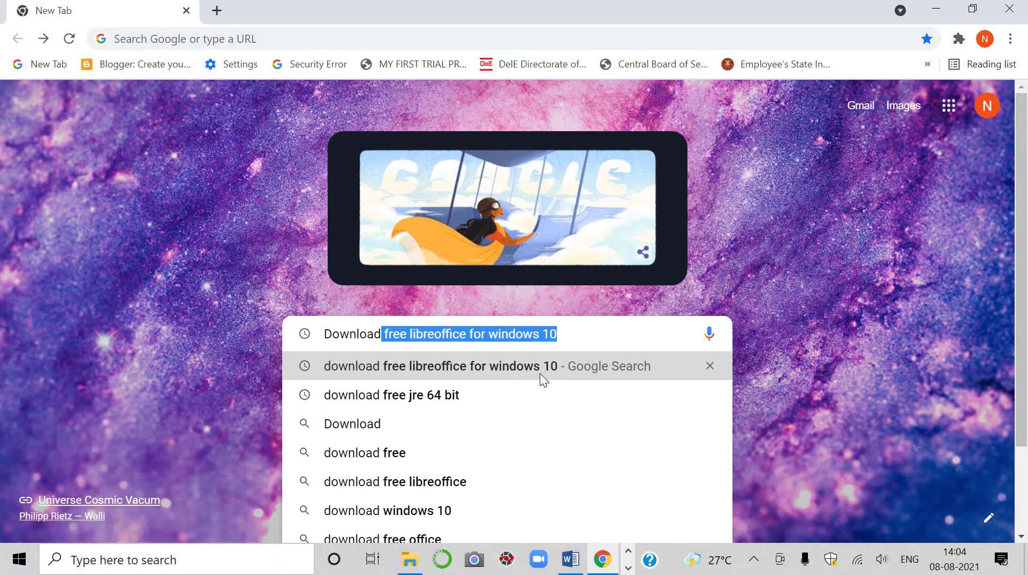
left_click(565, 333)
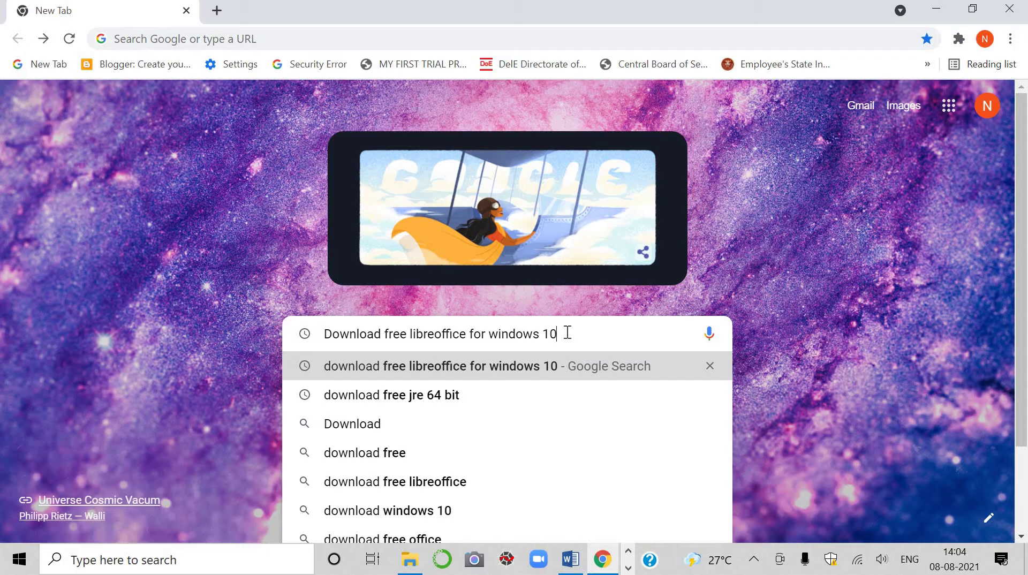
key("Return")
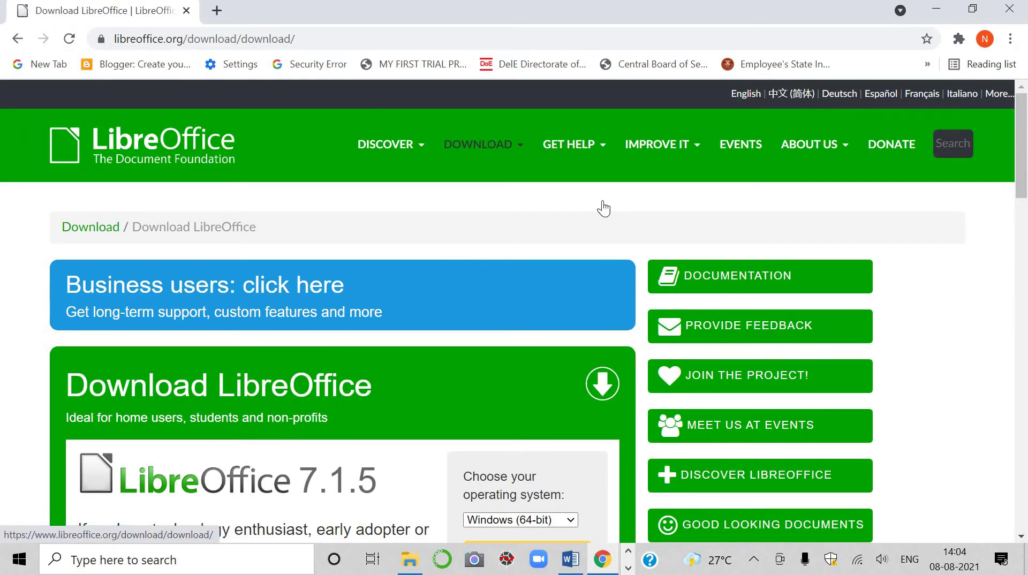
Step: Download the LibreOffice 7.1.5 installer for Windows (64-bit)
scroll(457, 449, "down", 1)
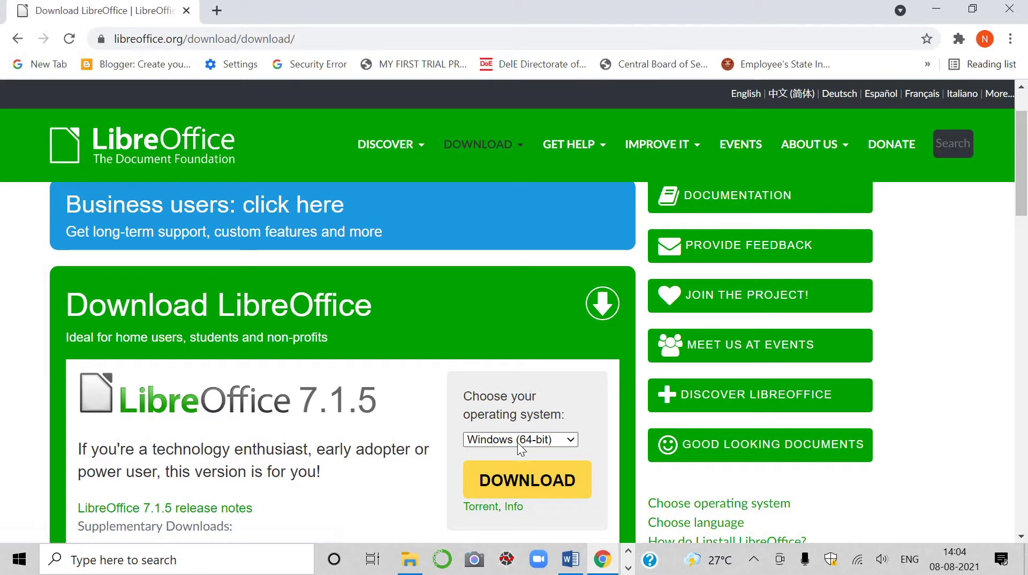
scroll(552, 450, "down", 3)
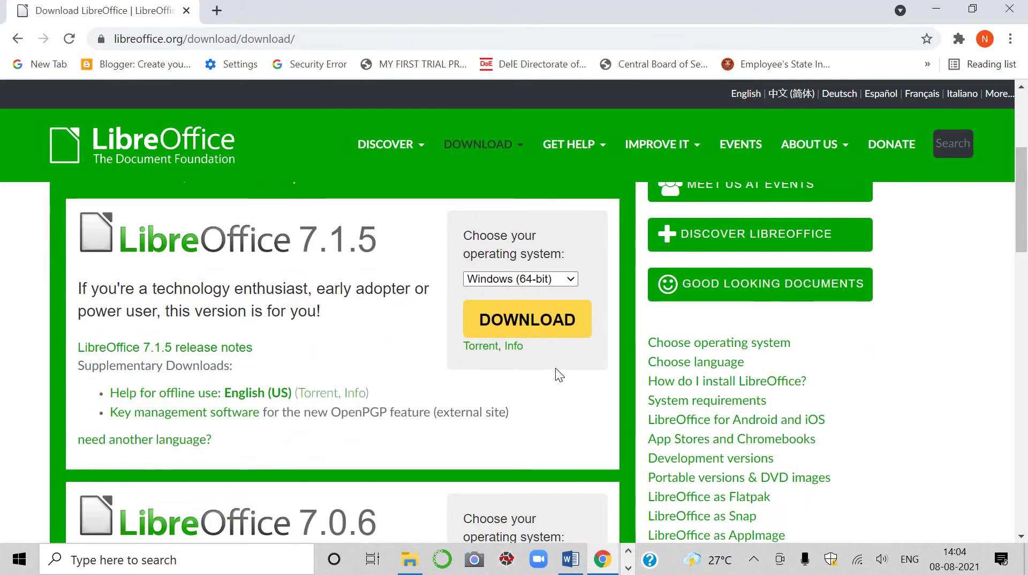
scroll(555, 368, "down", 5)
scroll(506, 395, "up", 5)
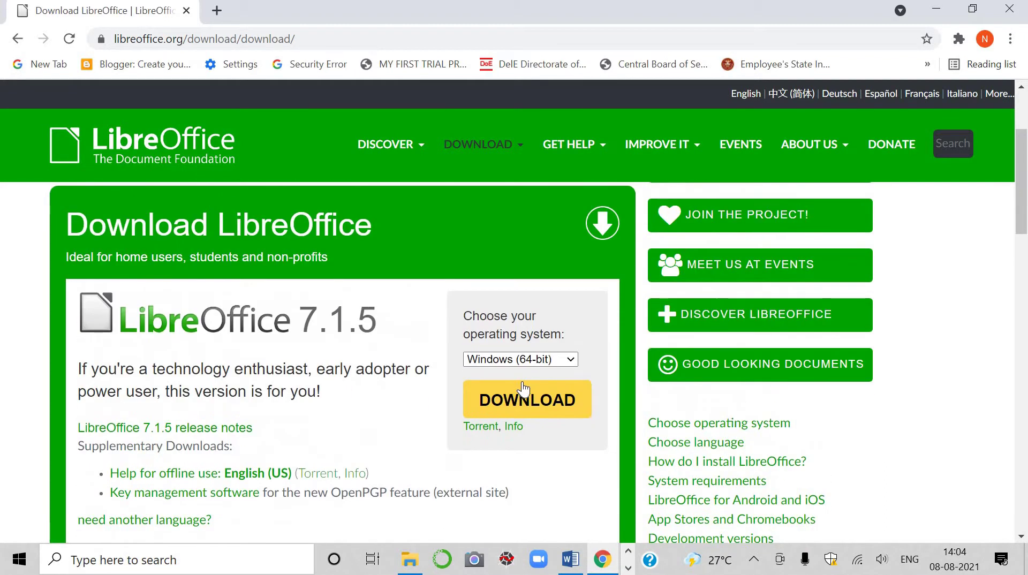
left_click(503, 406)
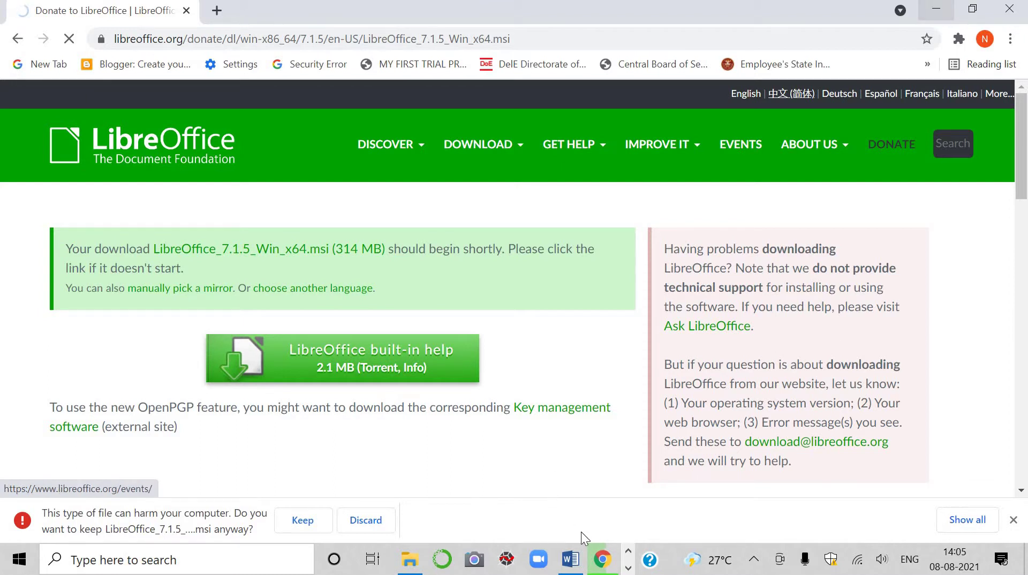
Step: Switch to File Explorer to examine the LibreOffice installer in the Downloads folder, then return to Chrome
left_click(628, 569)
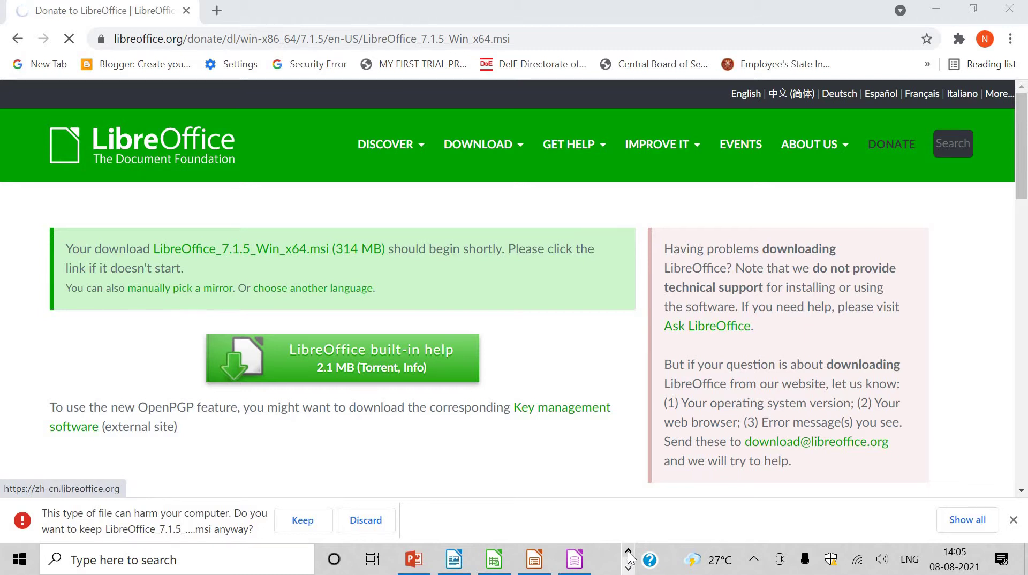
left_click(629, 556)
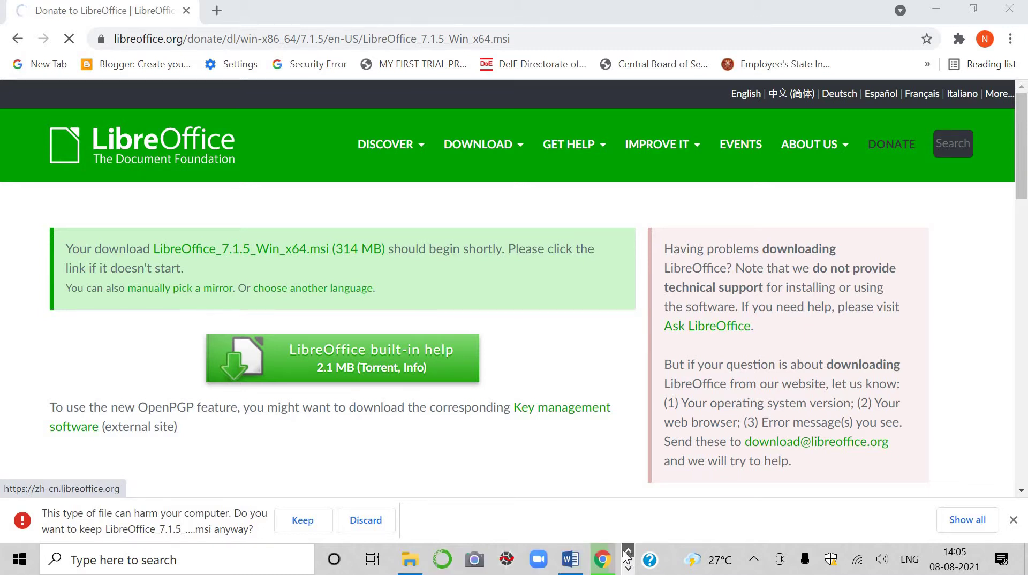
left_click(410, 560)
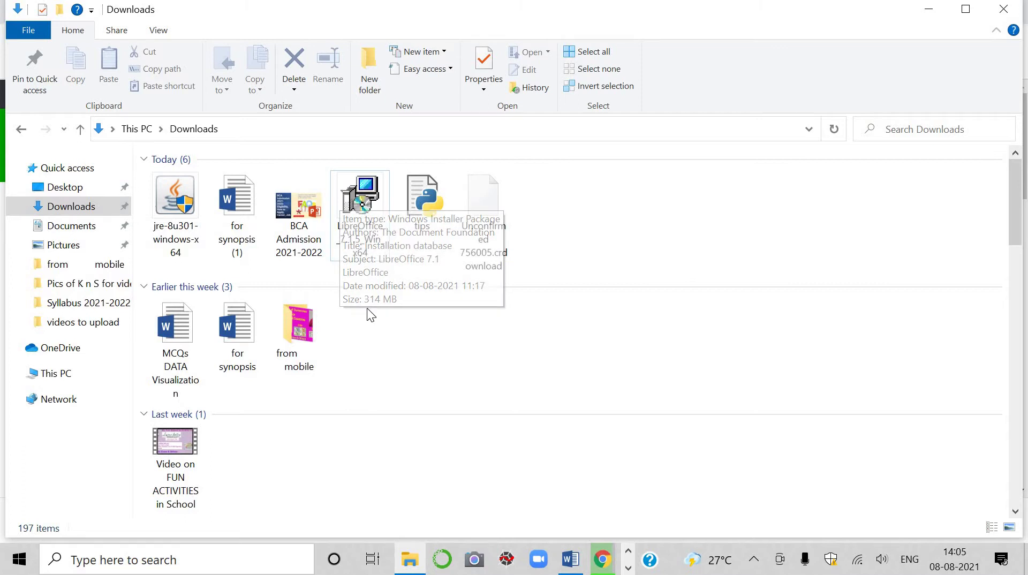
mouse_move(360, 249)
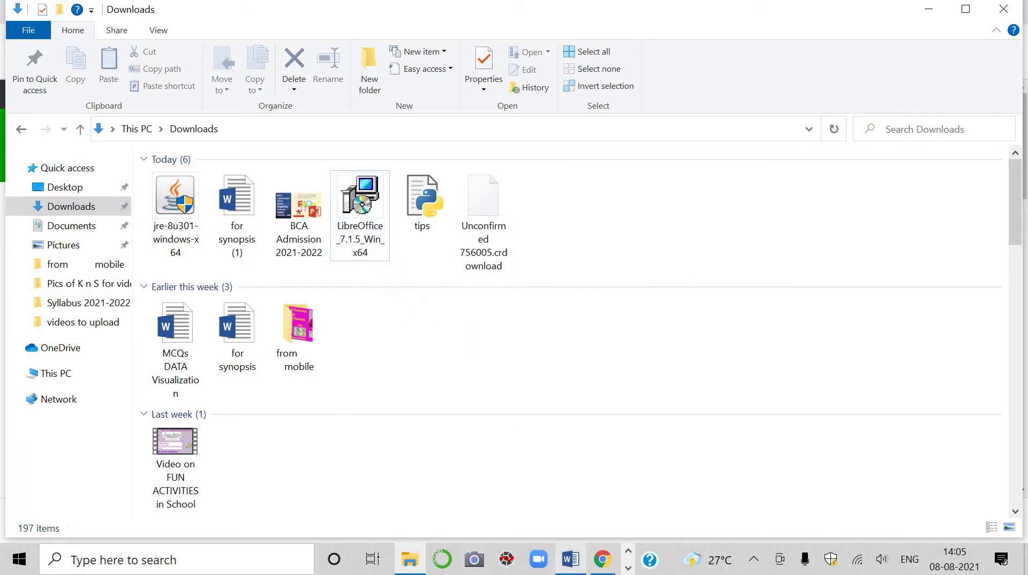
left_click(597, 566)
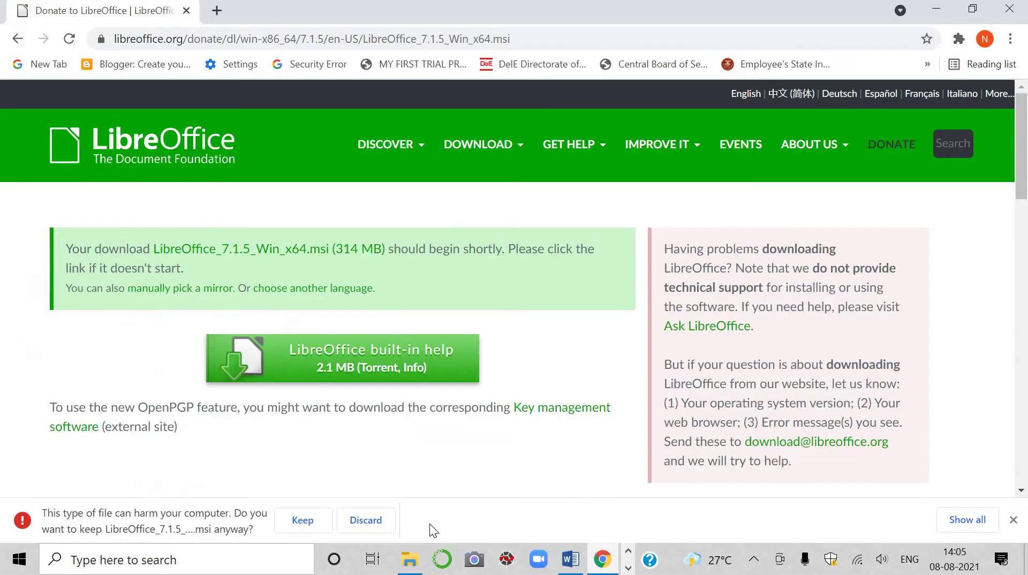
Step: Keep the flagged LibreOffice 7.1.5 installer download and check for it in File Explorer's Downloads folder
left_click(323, 518)
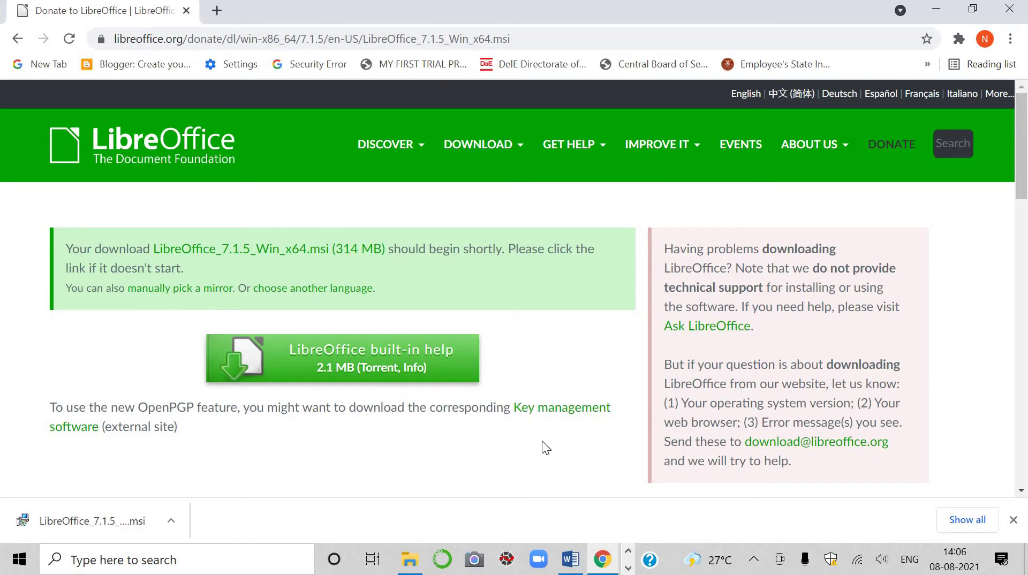
left_click(410, 559)
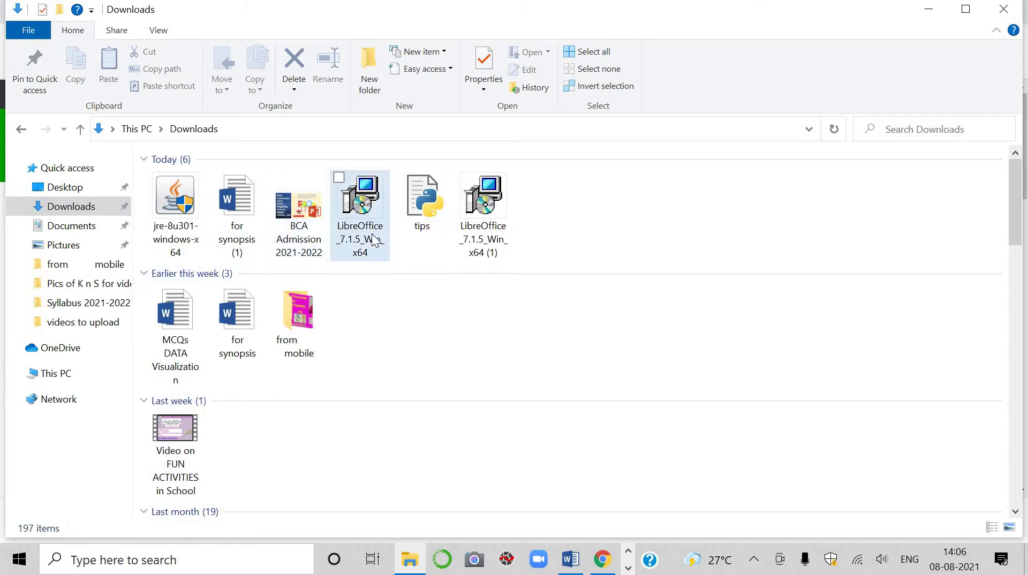
mouse_move(373, 236)
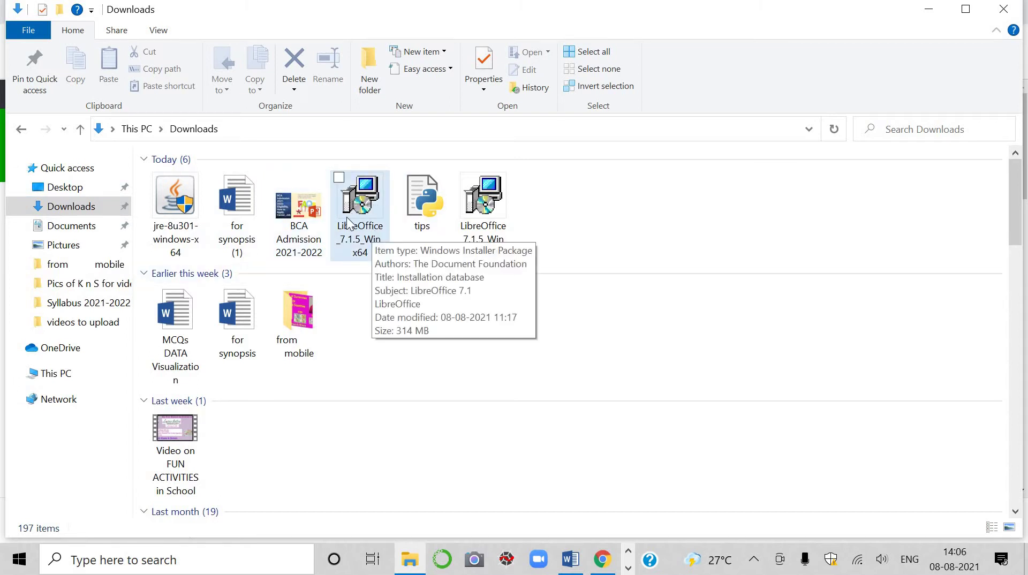
left_click(928, 16)
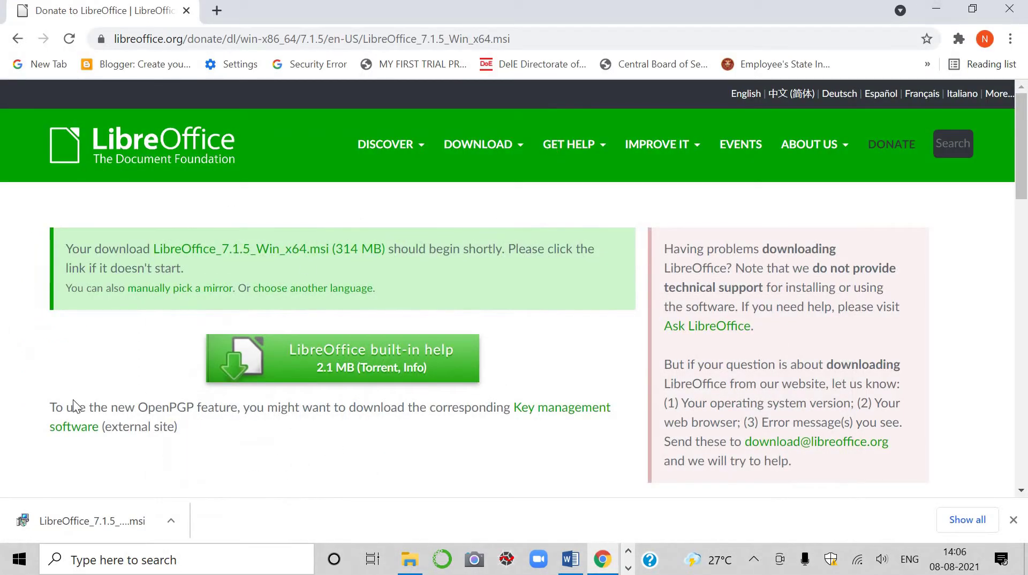
Step: Expand the recently added apps in Windows to review the installed LibreOffice applications, then close the list
left_click(20, 566)
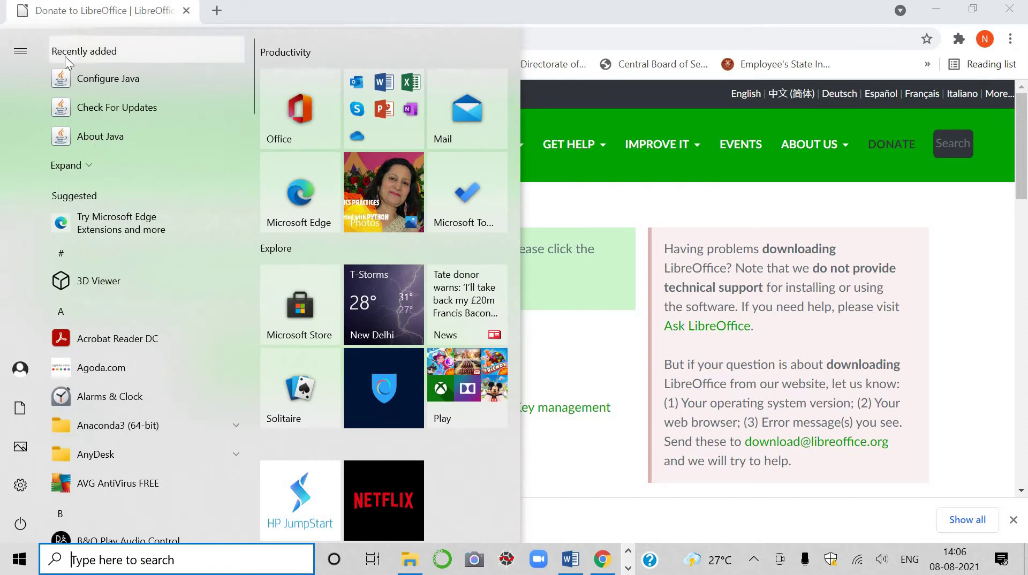
left_click(76, 168)
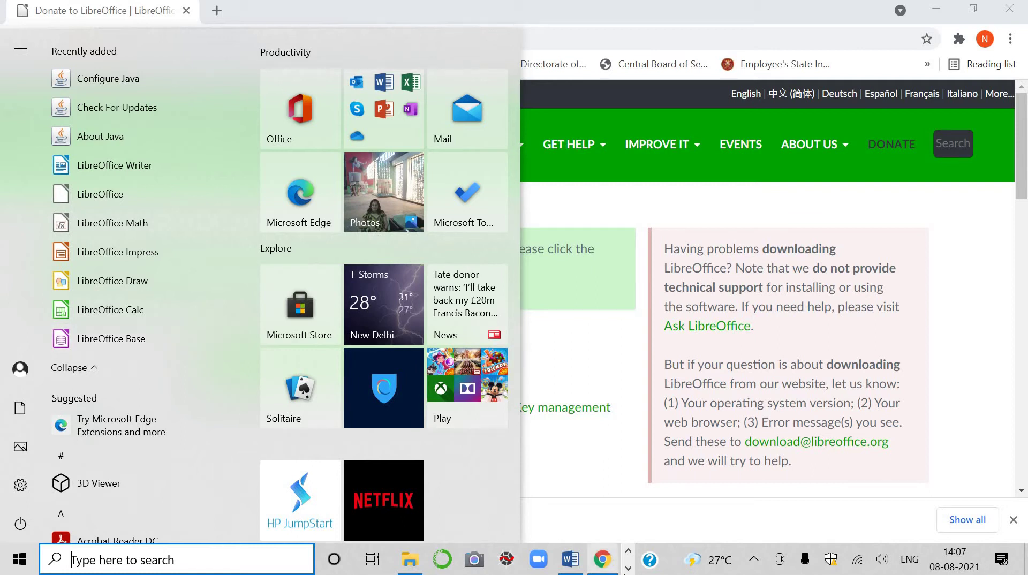
left_click(629, 568)
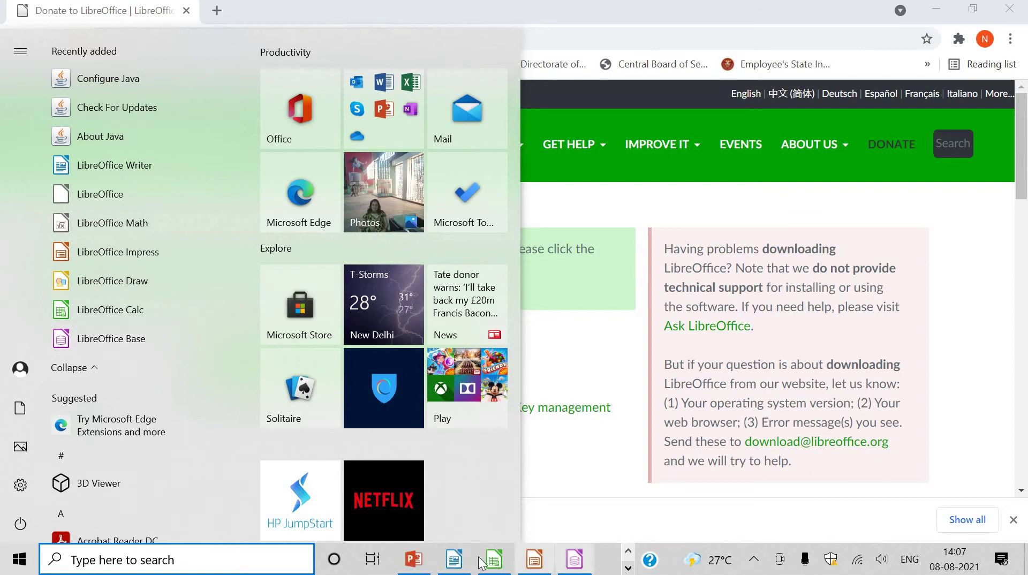
left_click(563, 467)
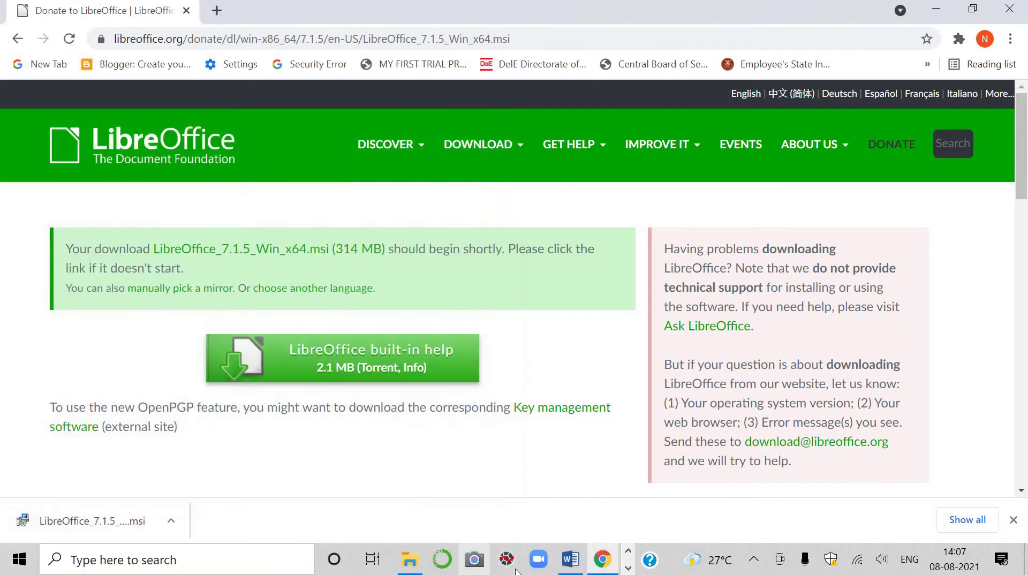
Step: Switch to LibreOffice Writer to view its open document, then to LibreOffice Calc to view the blank spreadsheet
left_click(629, 568)
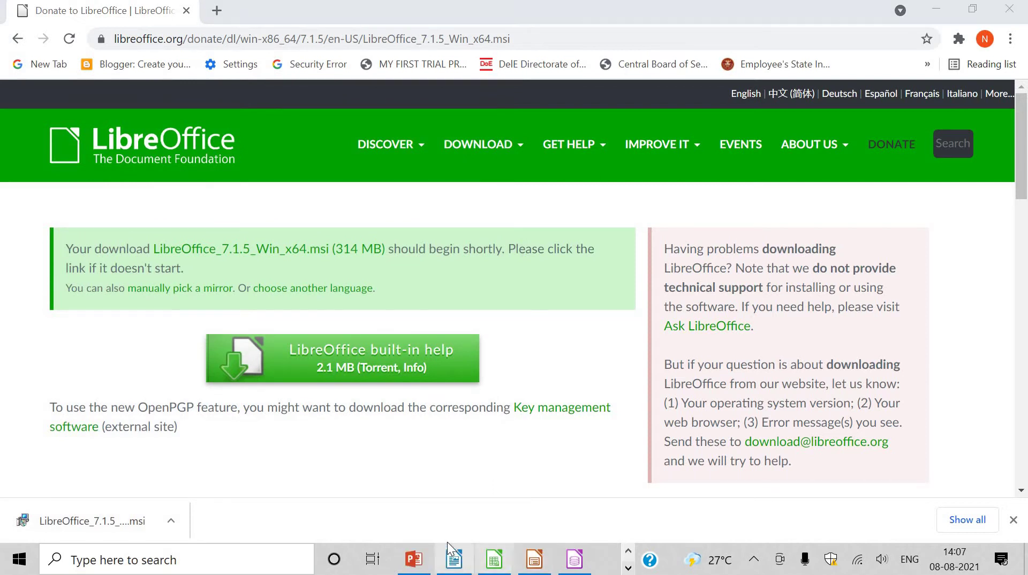
left_click(454, 560)
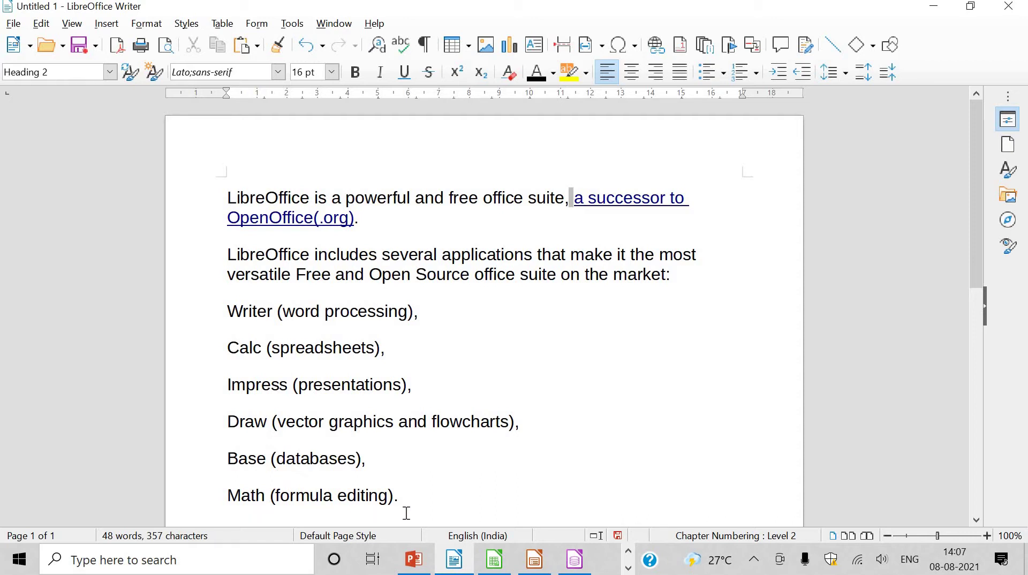
left_click(494, 567)
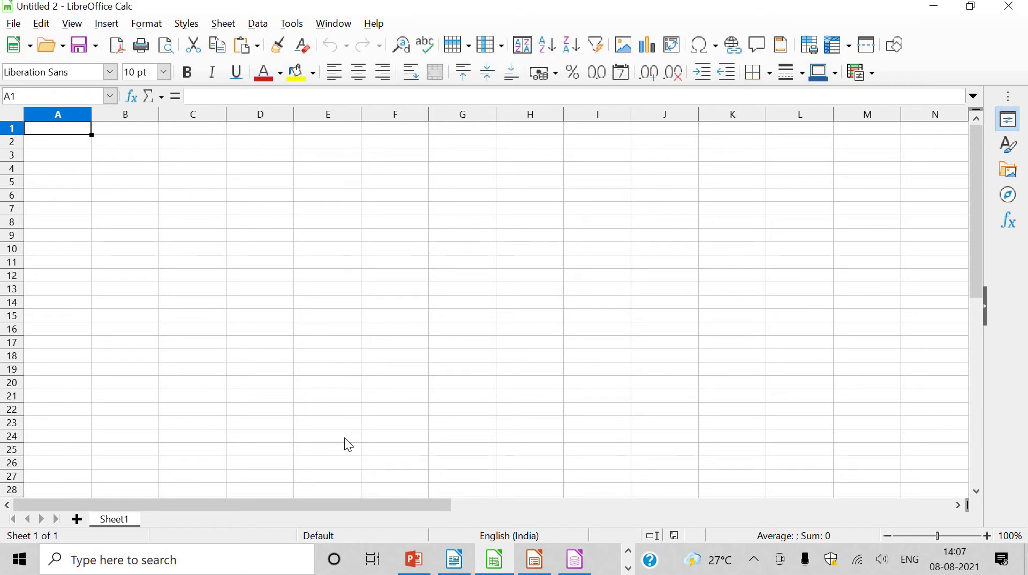
Step: Switch to LibreOffice Impress, insert the subscribe1 image from Pictures on slide 1, and shrink it to about 25.9 × 11.9 cm
left_click(530, 567)
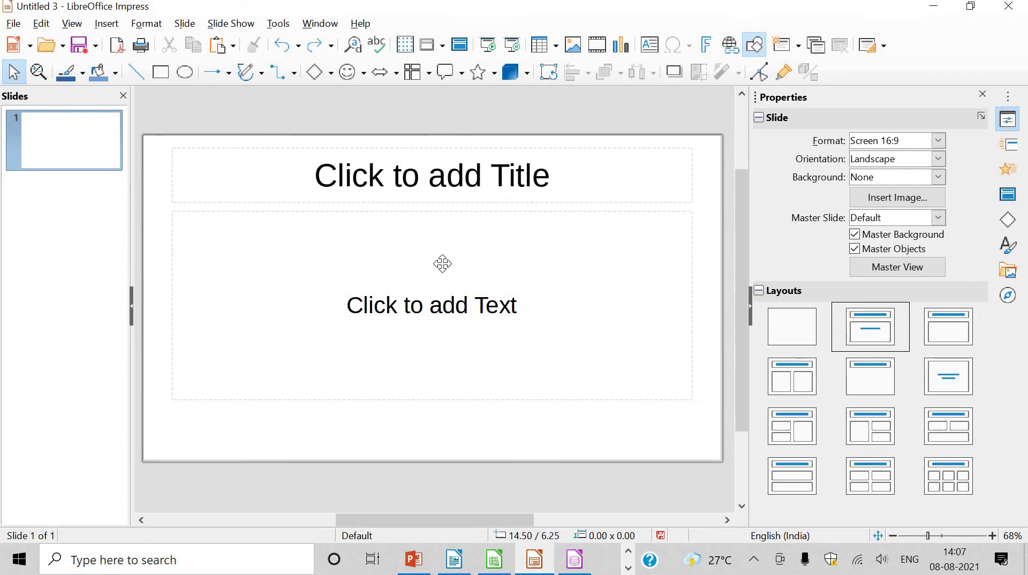
left_click(362, 250)
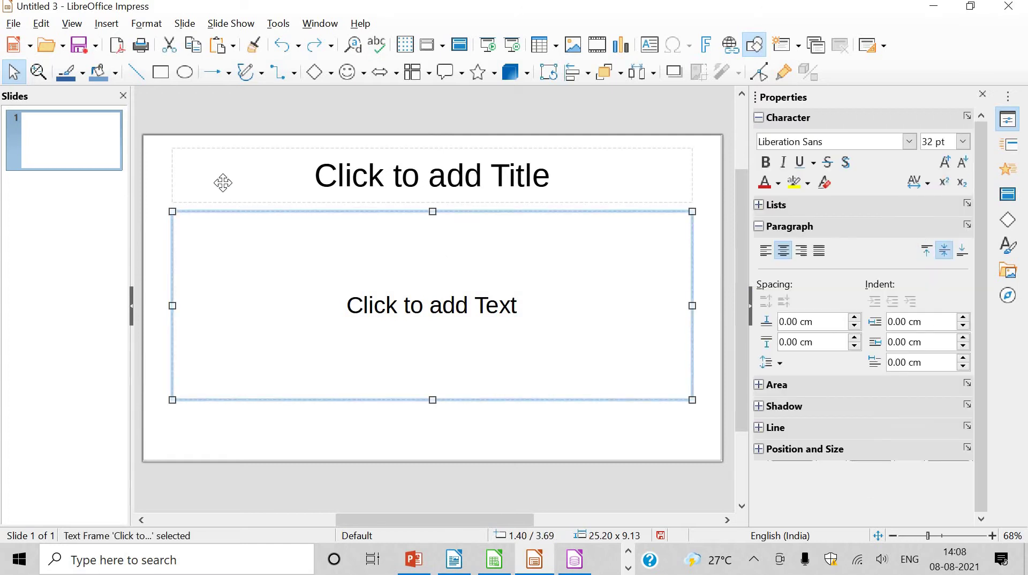
left_click(107, 23)
left_click(114, 41)
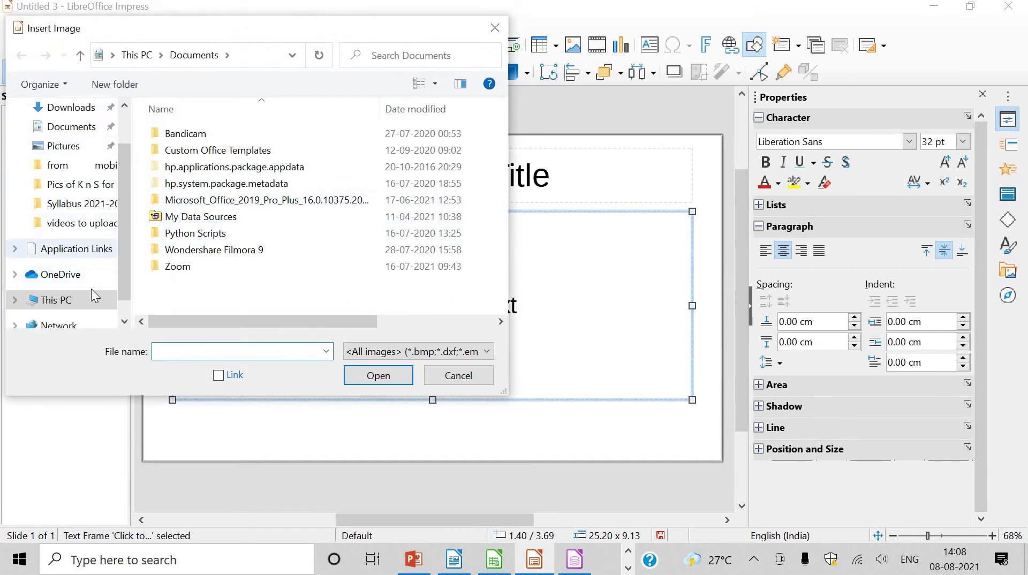
left_click(89, 144)
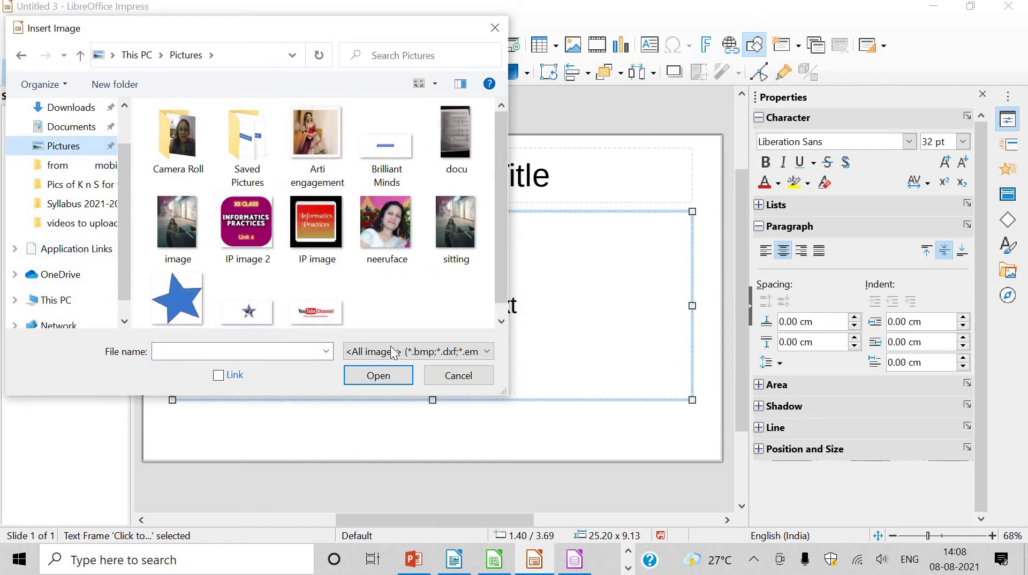
left_click(326, 319)
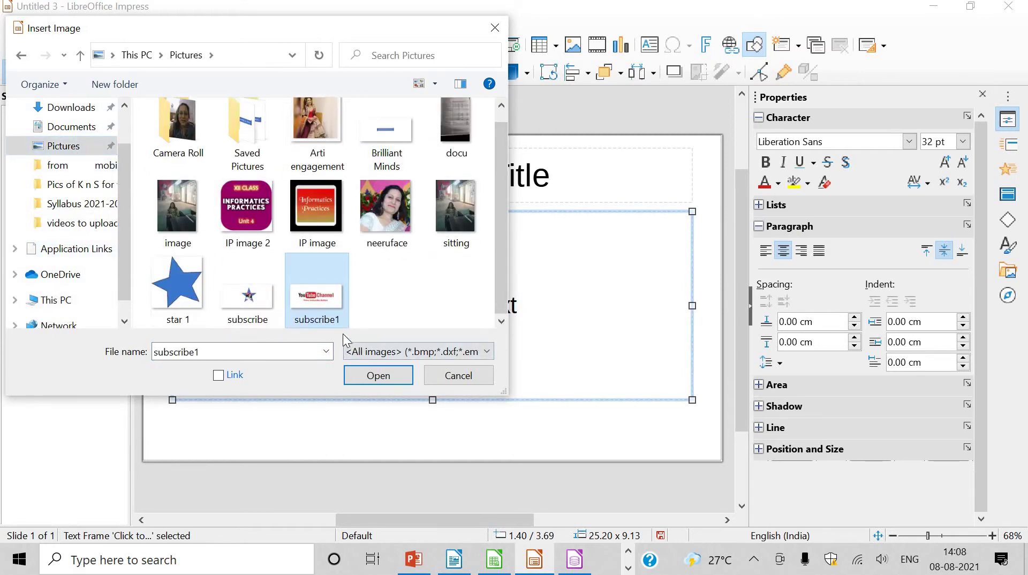
left_click(400, 380)
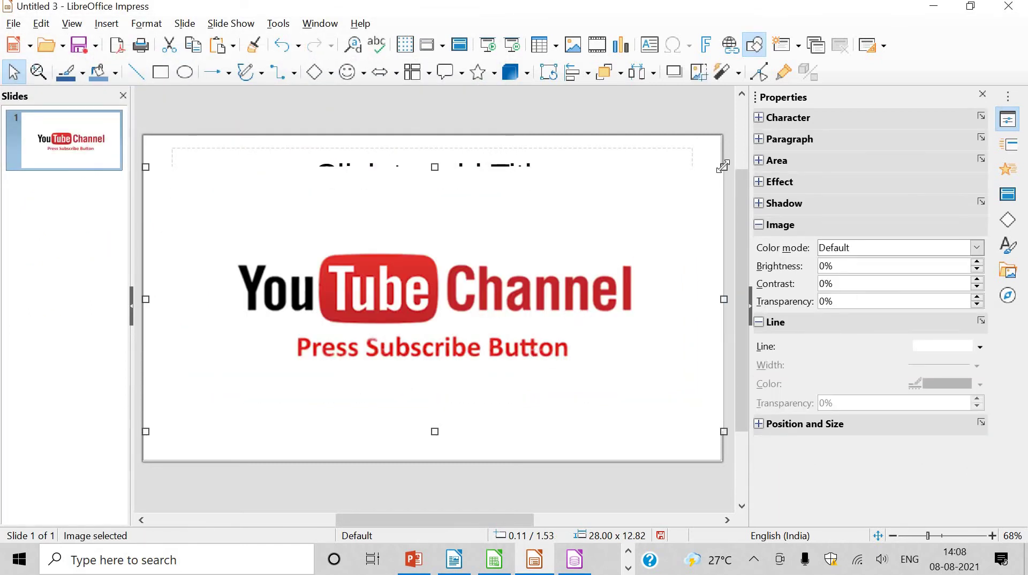
left_click_drag(724, 166, 628, 202)
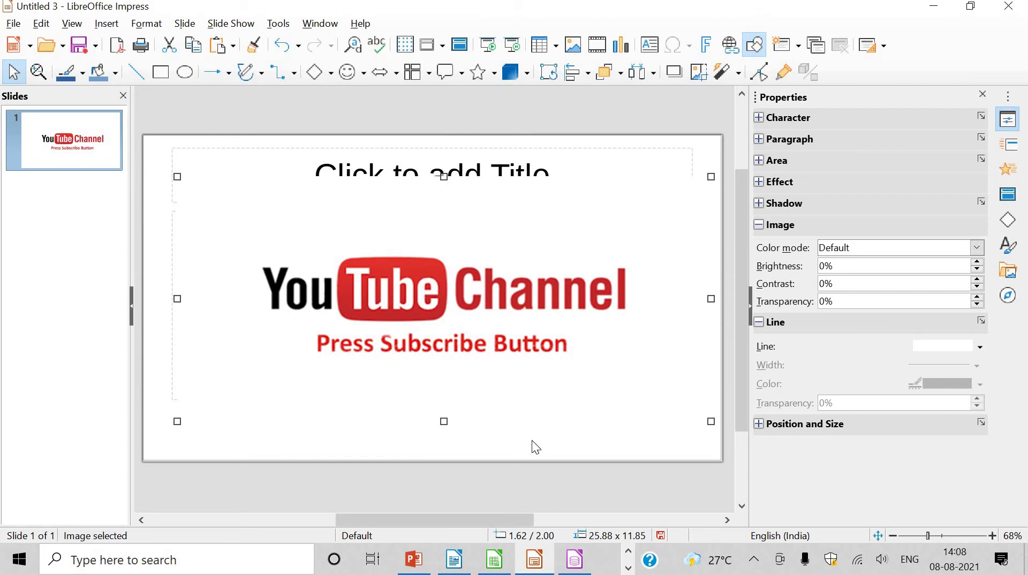
Step: Switch to LibreOffice Base and view the Tables and Queries sections of the Education.odb database
left_click(576, 561)
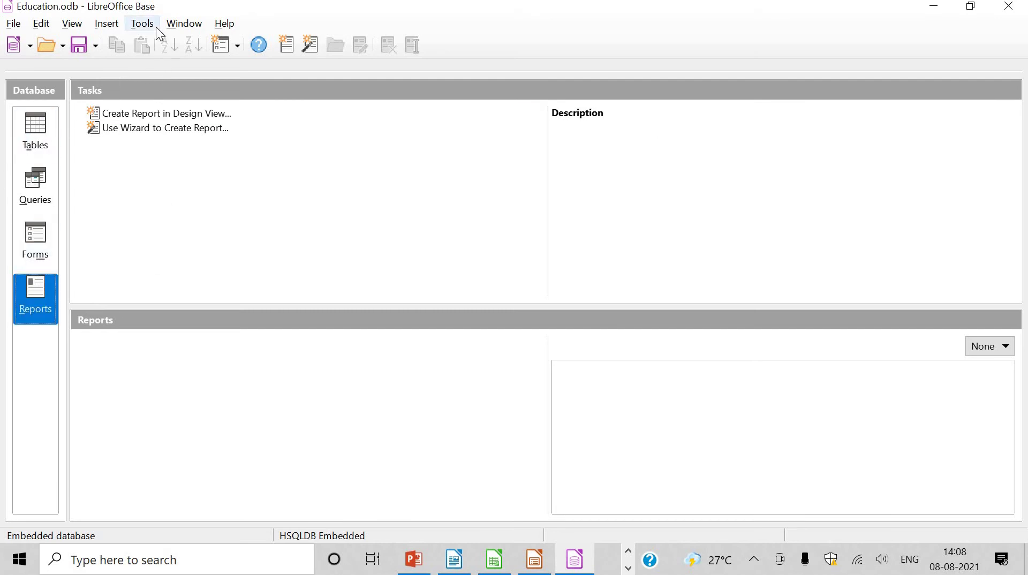
left_click(41, 134)
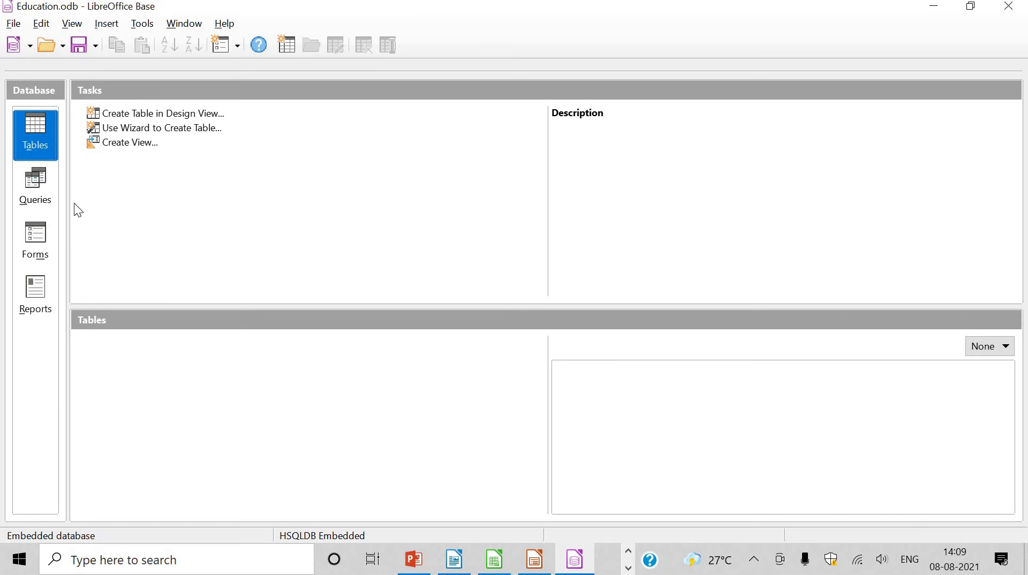
left_click(30, 182)
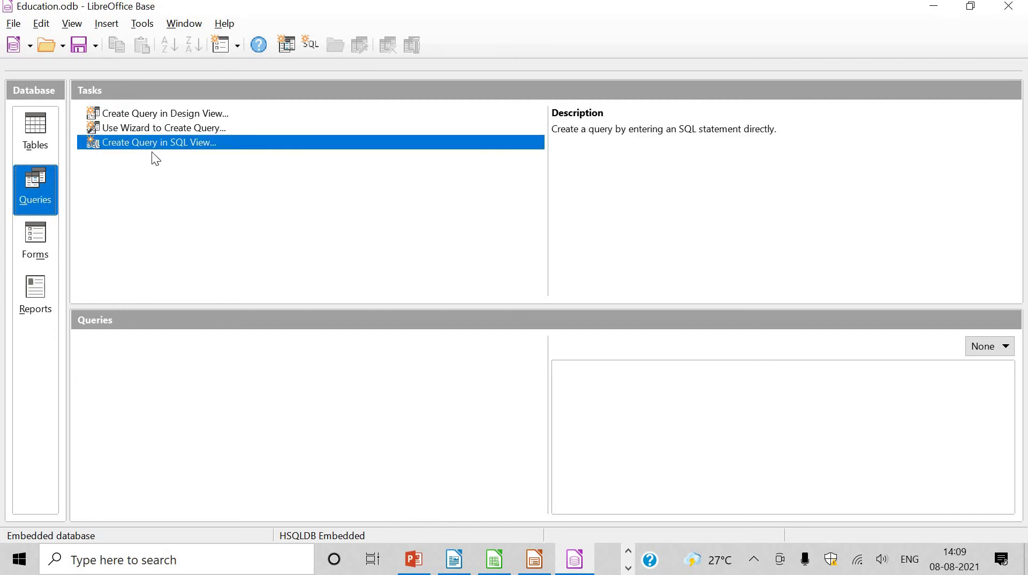
Step: View the Forms and Reports sections of the Education.odb database
left_click(45, 248)
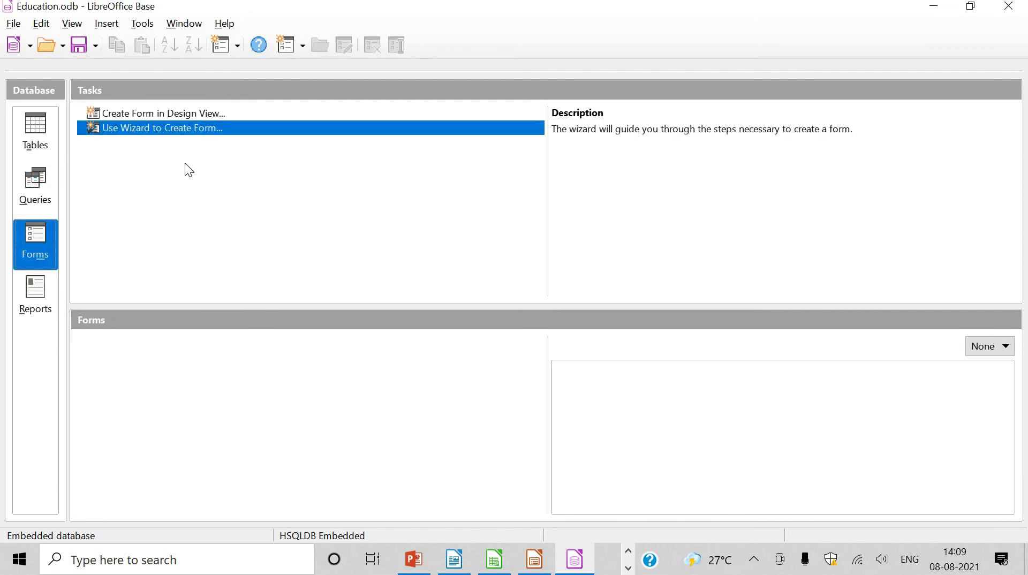
left_click(46, 293)
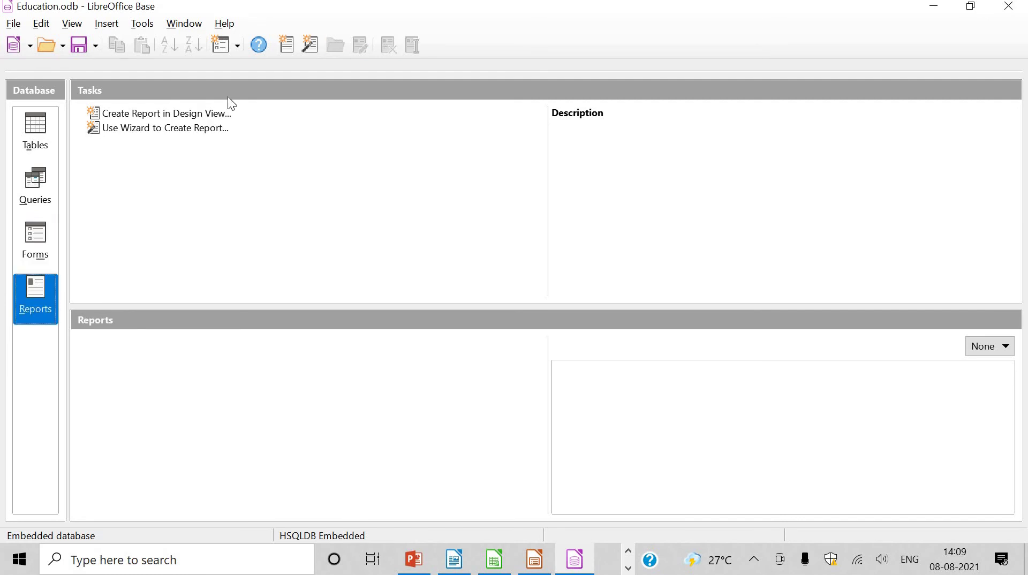
Step: Switch to Chrome and open the downloaded LibreOffice 7.1.5 .msi installer
left_click(629, 551)
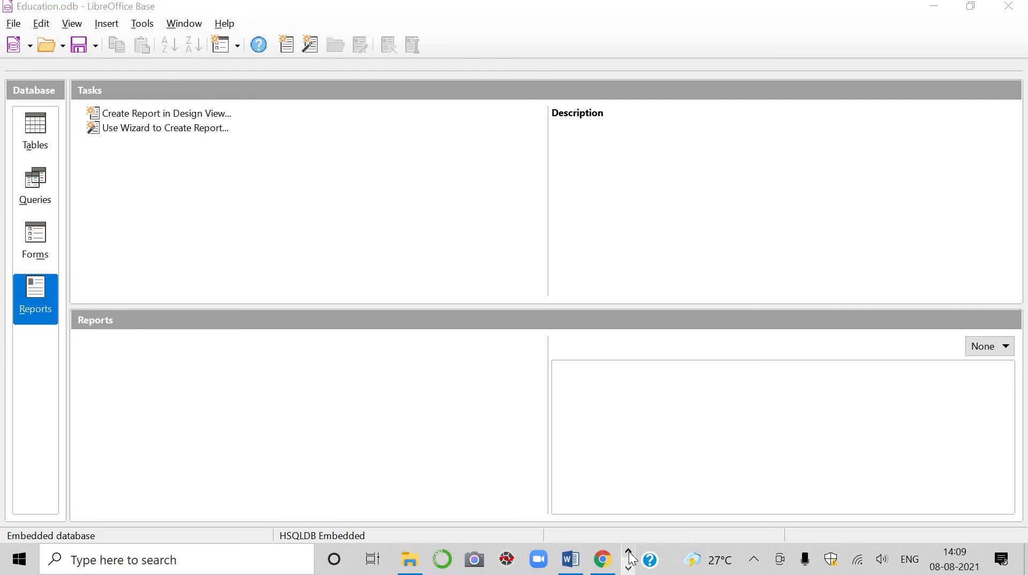
left_click(411, 562)
left_click(602, 559)
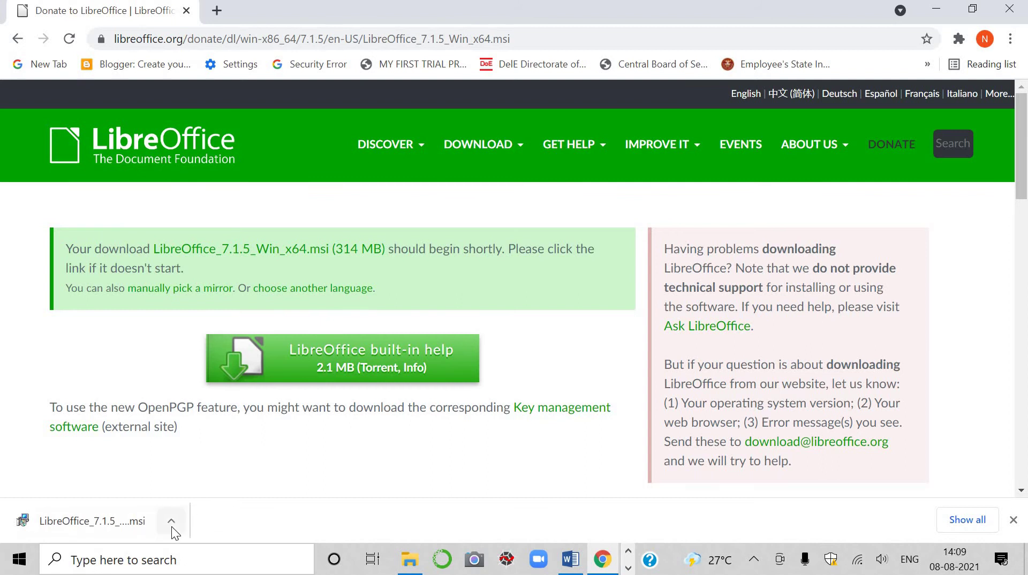
left_click(172, 526)
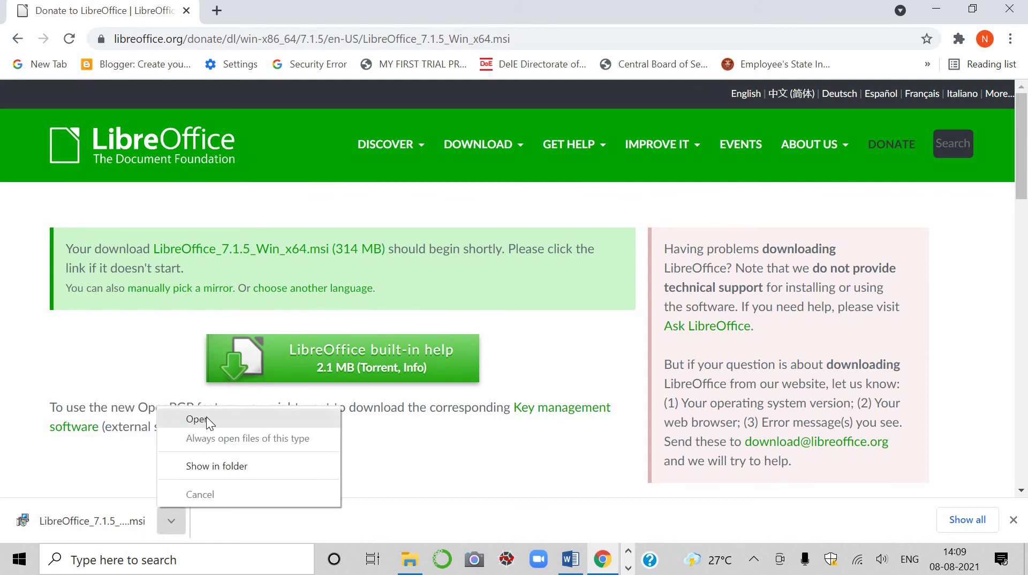
left_click(207, 419)
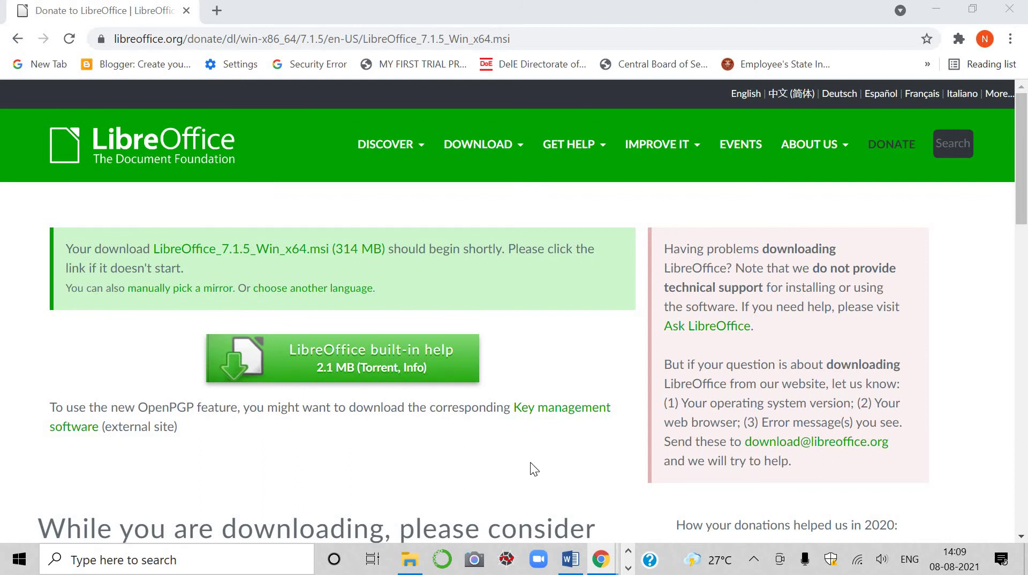
Step: Switch to File Explorer and launch the LibreOffice_7.1.5_Win_x64 installer from the Downloads folder
scroll(530, 452, "down", 3)
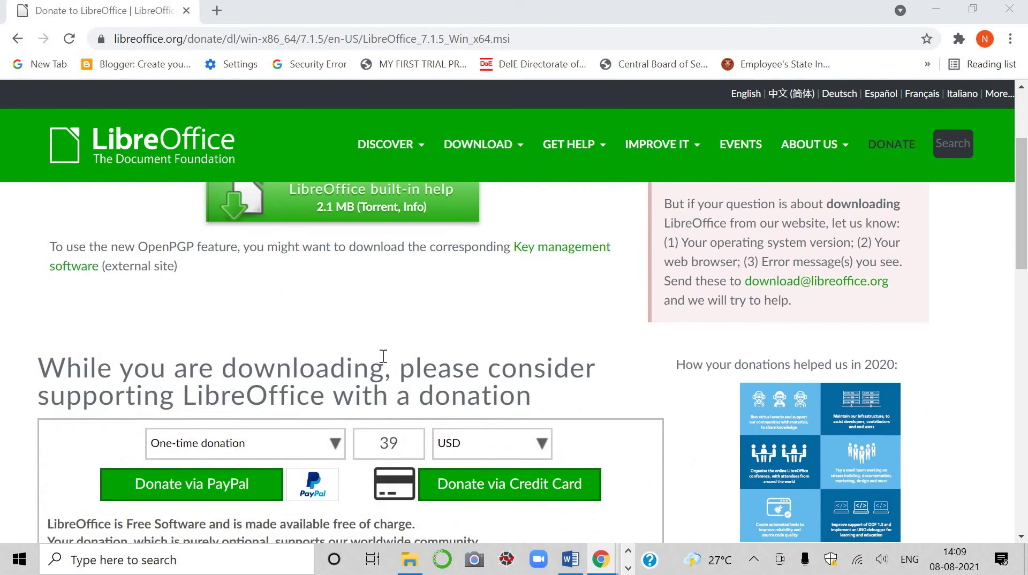
scroll(384, 356, "down", 3)
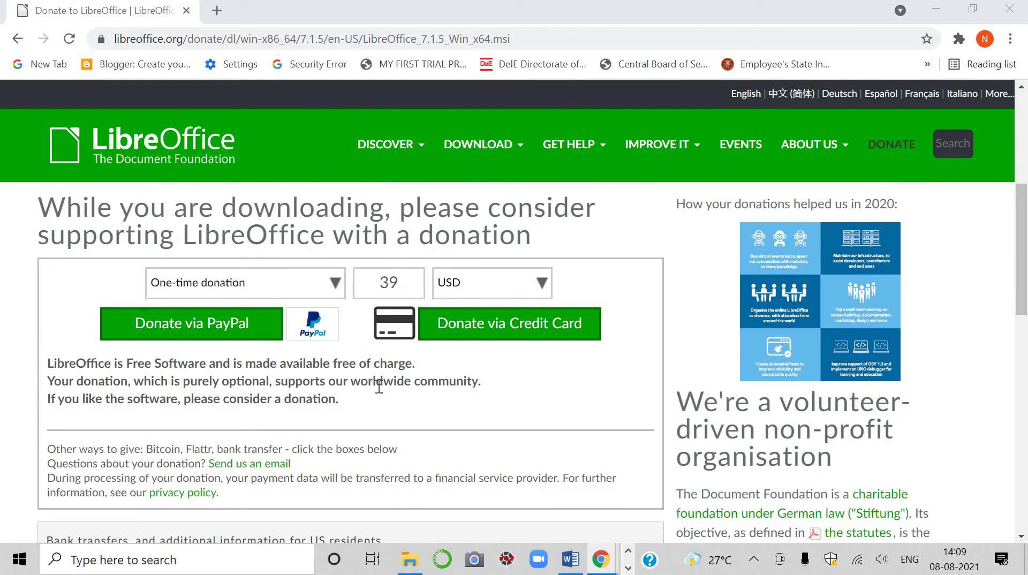
scroll(379, 387, "up", 6)
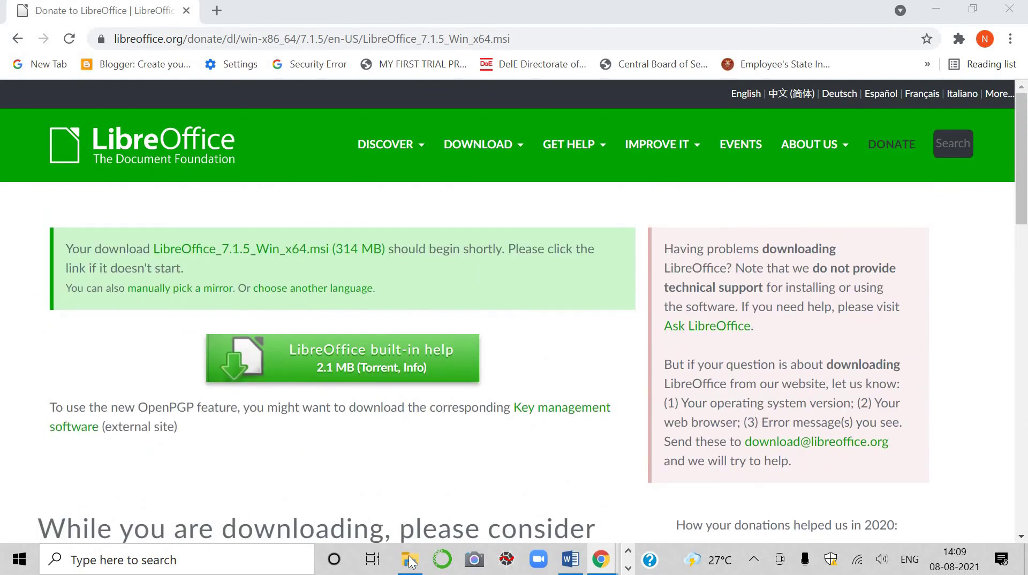
left_click(414, 565)
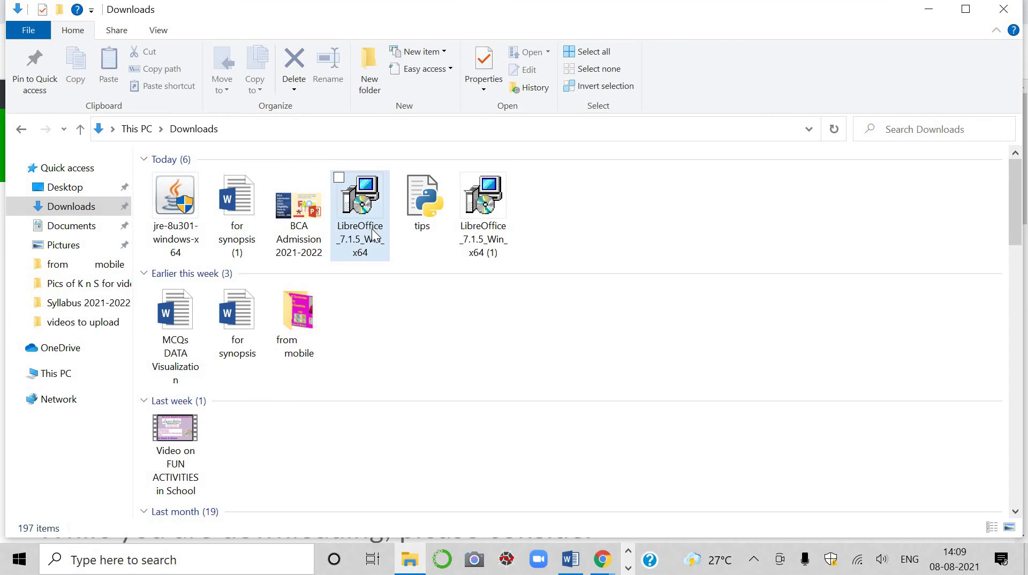
double_click(371, 228)
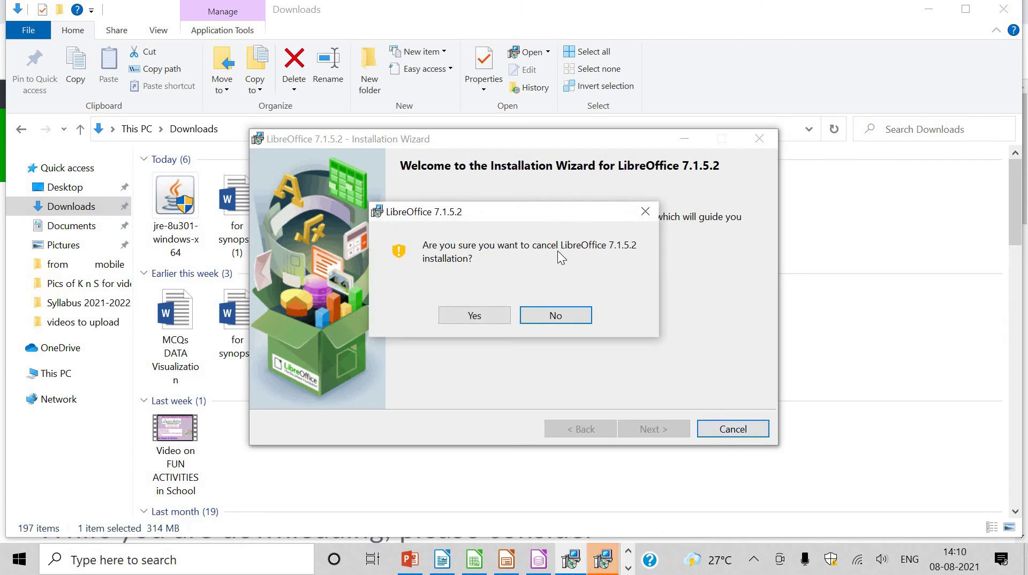
Step: Cancel both LibreOffice 7.1.5.2 installations and exit their installation wizards
left_click(464, 322)
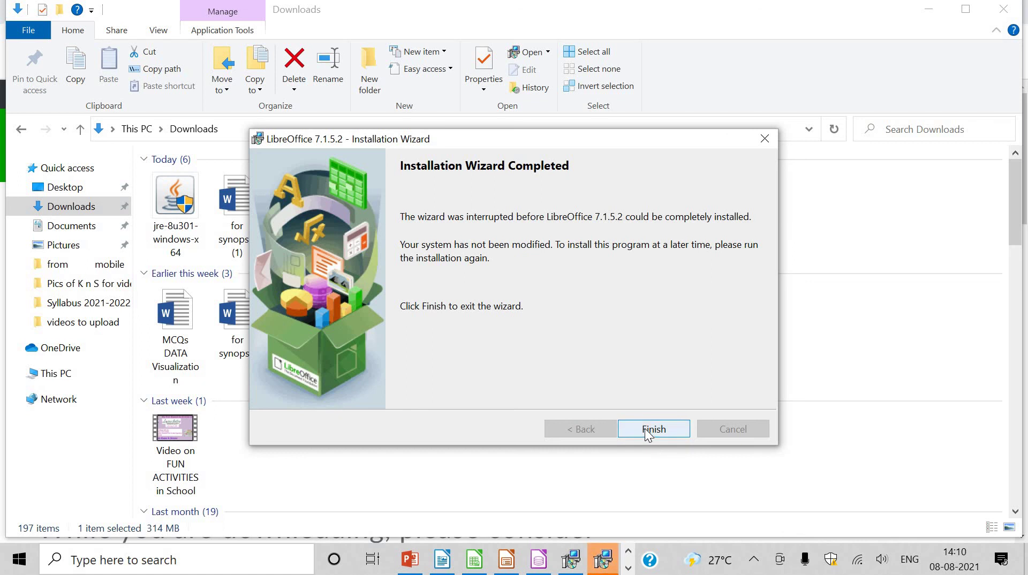
left_click(645, 428)
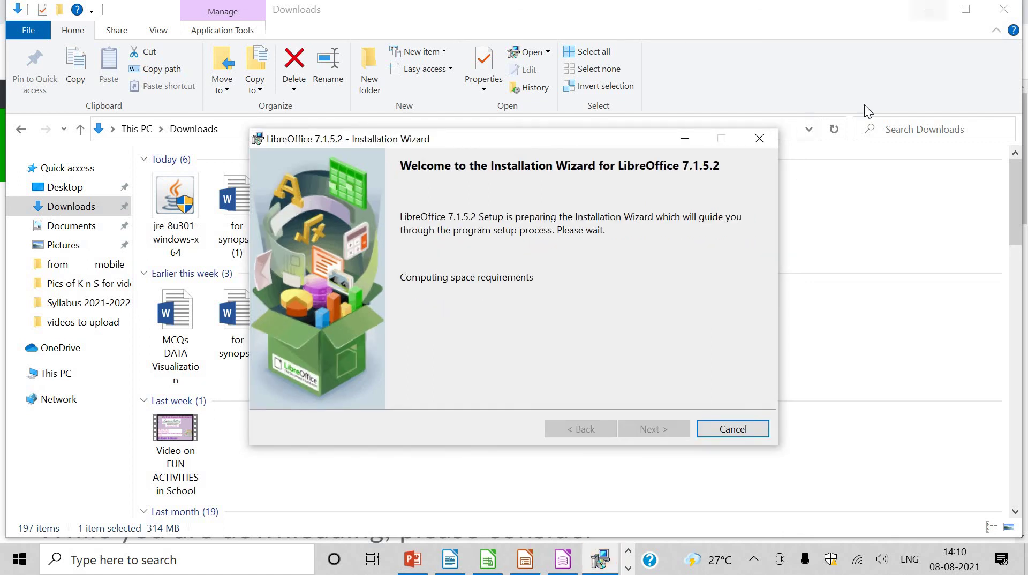
left_click(718, 428)
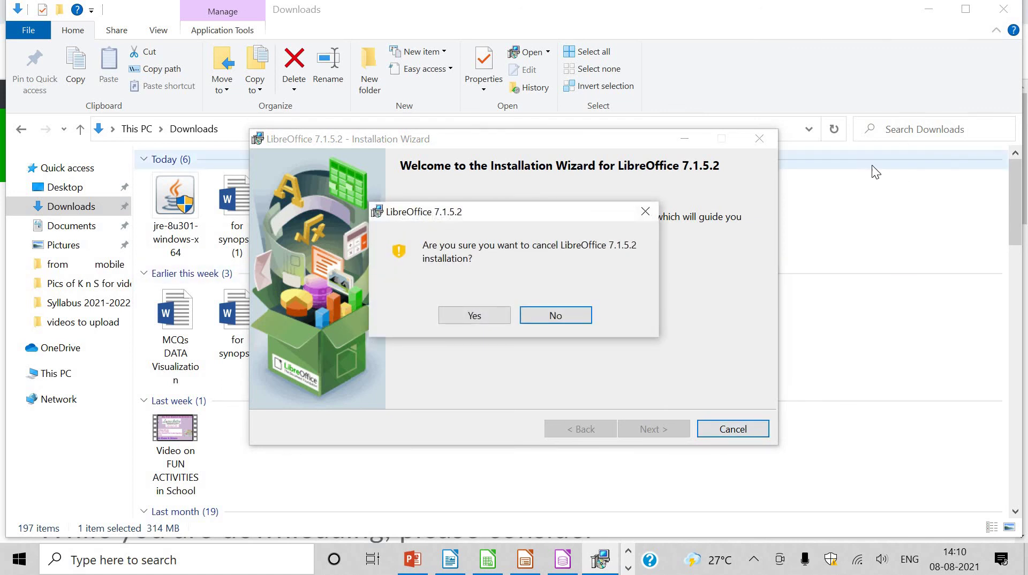
left_click(453, 312)
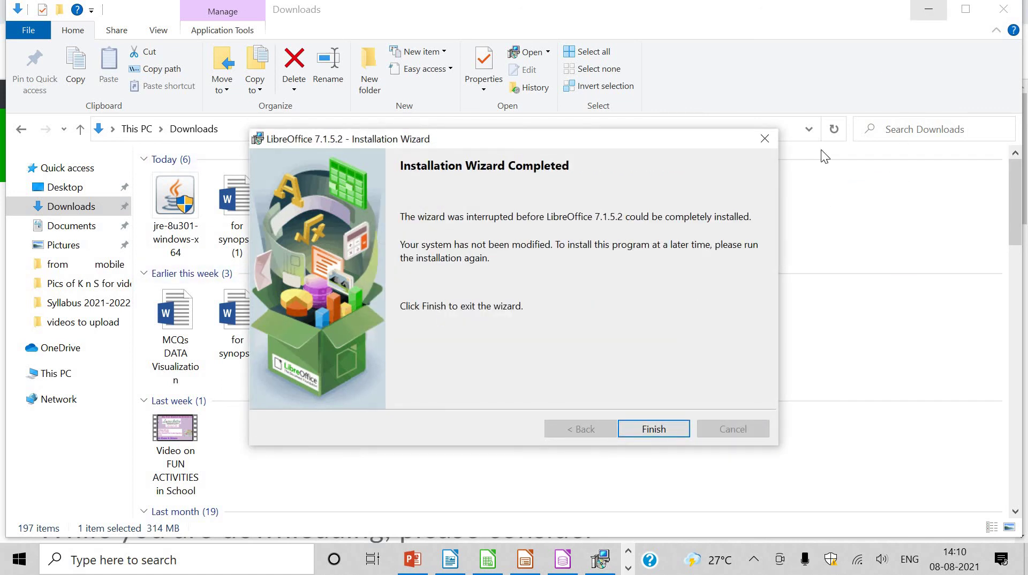
left_click(651, 432)
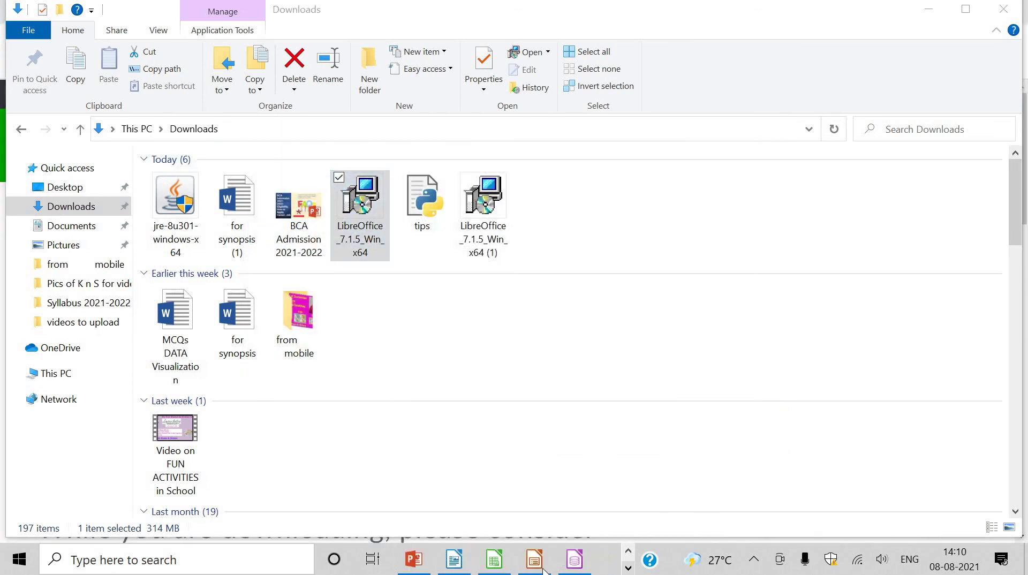
Step: Switch to LibreOffice Calc, Impress and Base in turn to review their open files, then minimize the Base window
left_click(495, 559)
left_click(496, 567)
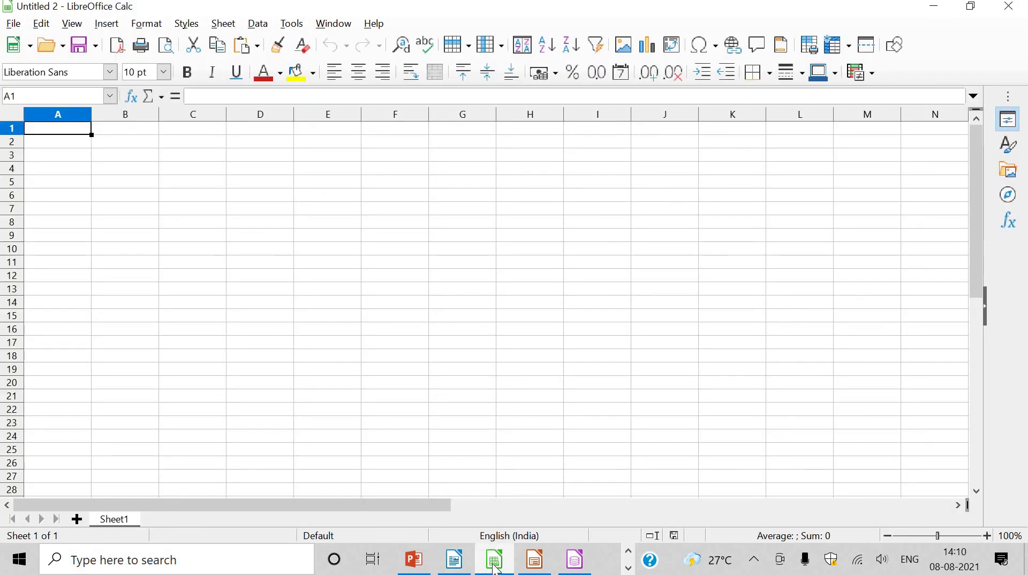
left_click(533, 568)
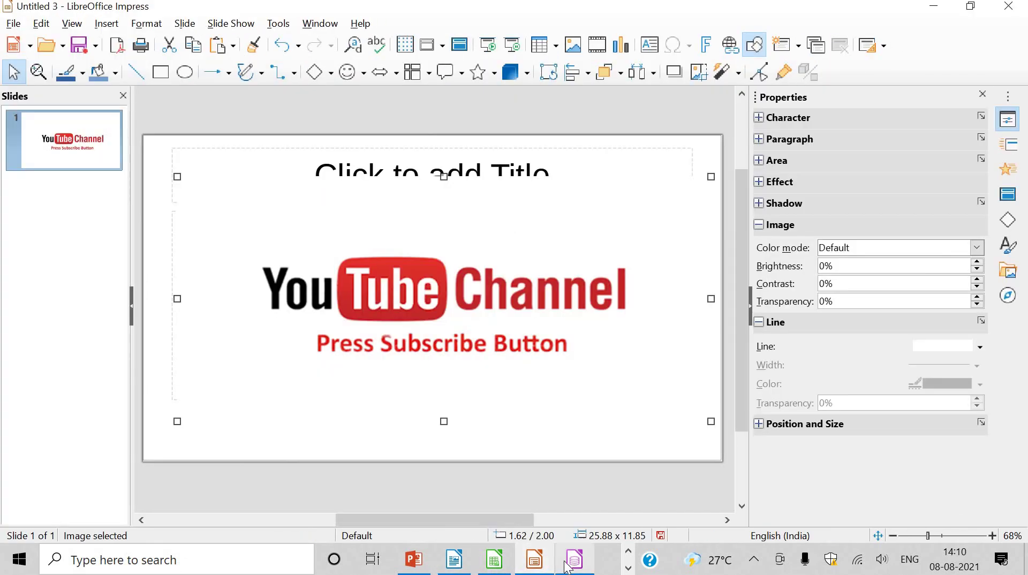
left_click(572, 564)
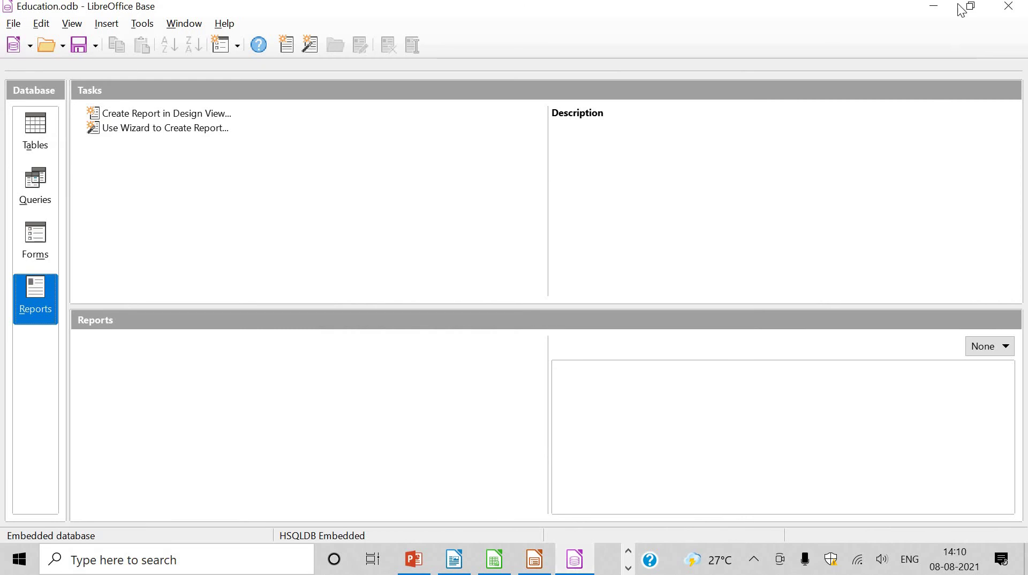
left_click(929, 11)
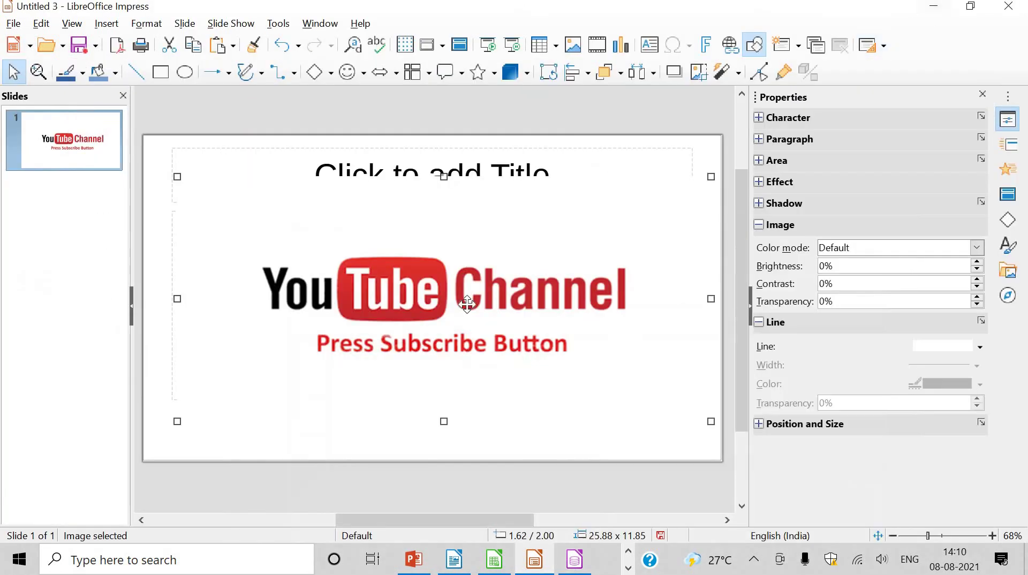